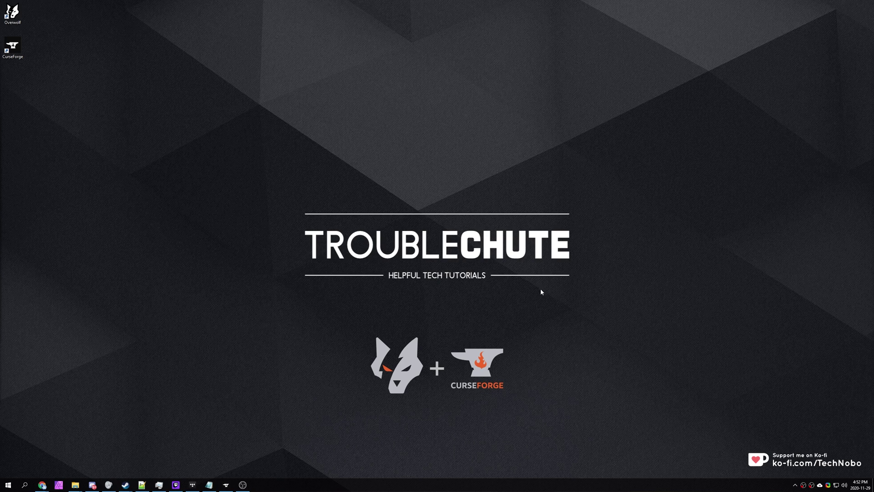
Launch CurseForge, then go from My Modpacks to the installed Valhelsia 2 modpack's page
double_click(12, 46)
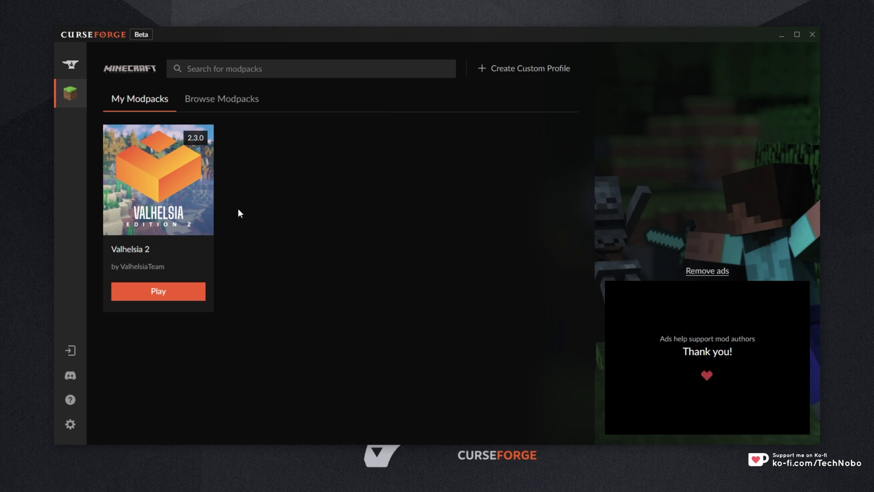
left_click(228, 105)
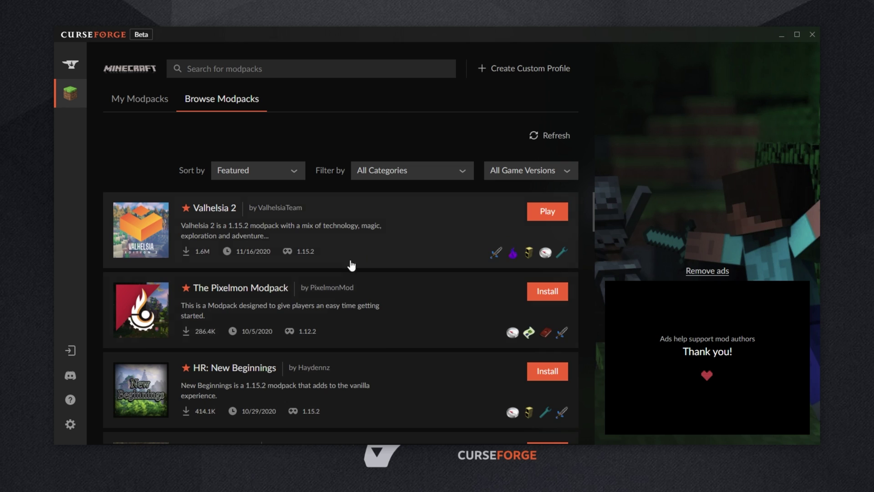
left_click(162, 106)
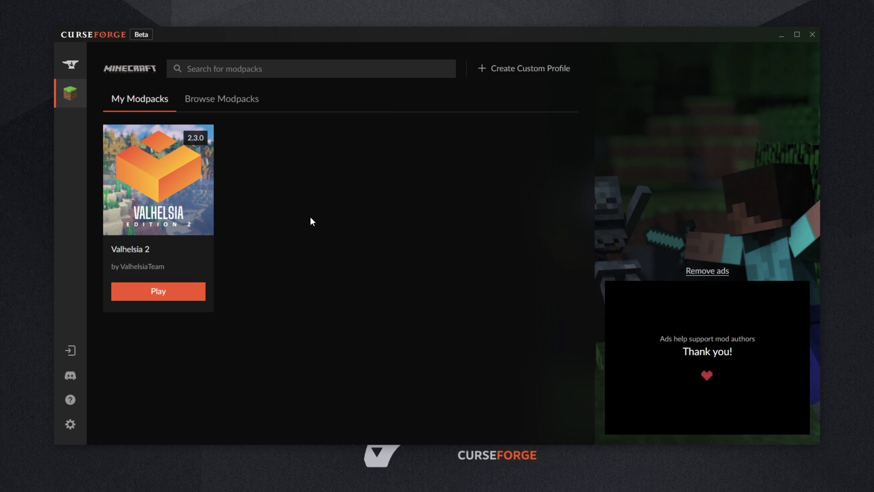
left_click(132, 264)
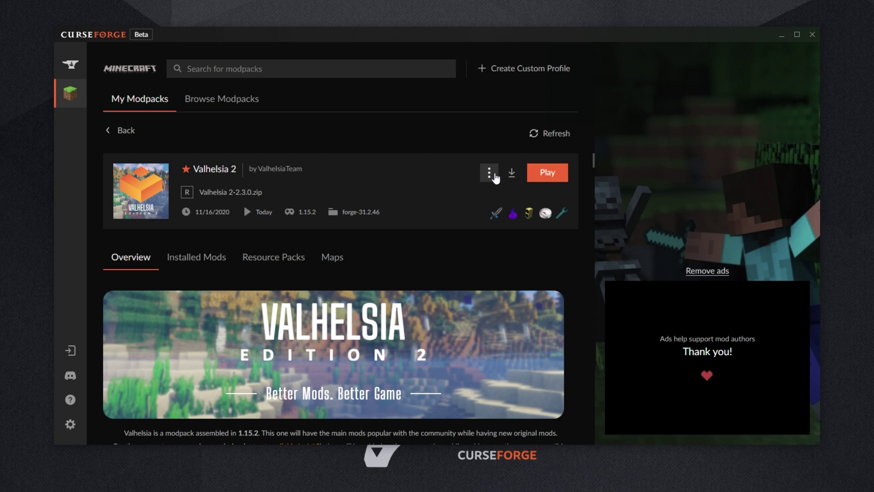
Inspect the Valhelsia 2 instance's mods folder in File Explorer, then return to the OptiFine homepage
left_click(490, 173)
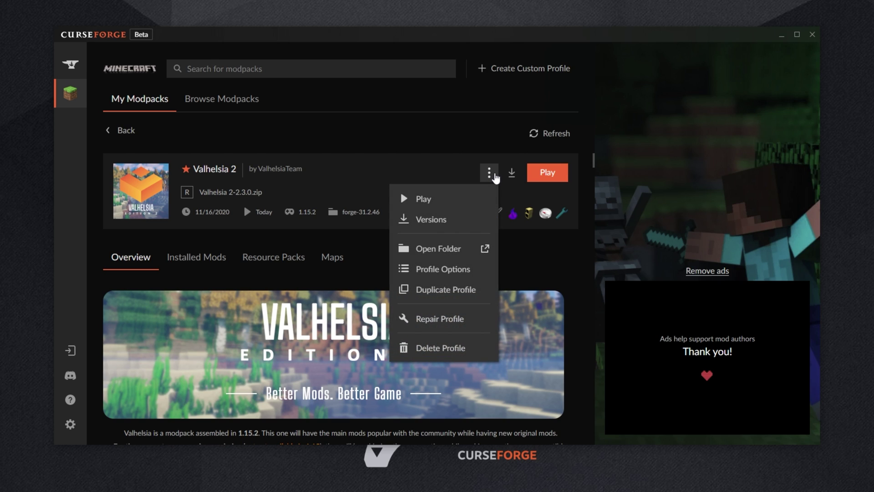
left_click(462, 248)
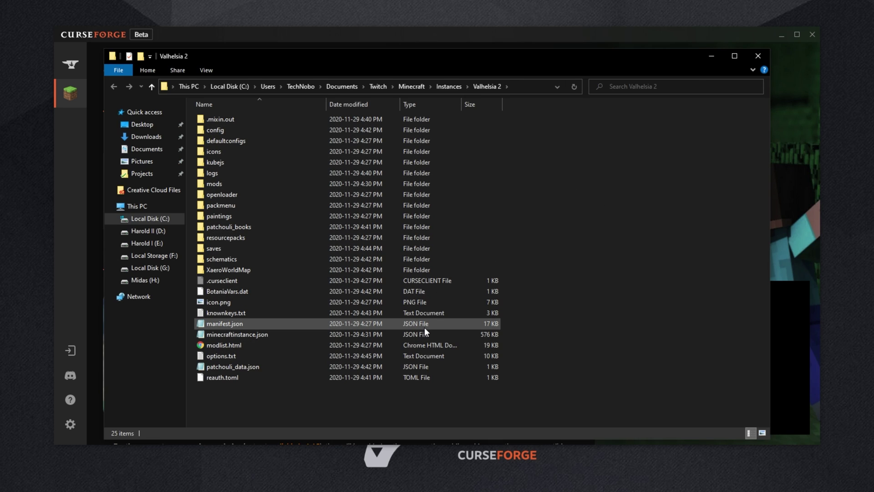
double_click(262, 185)
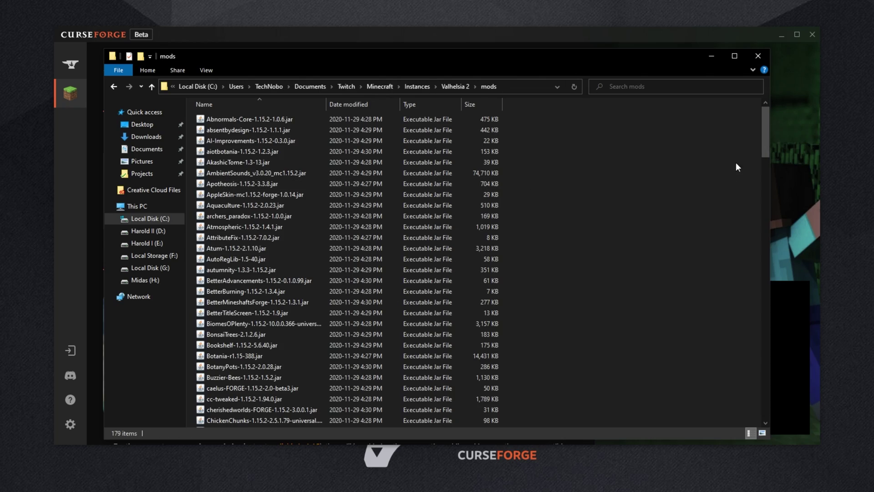
mouse_move(764, 118)
left_mouse_down()
mouse_move(725, 267)
mouse_move(734, 379)
mouse_move(766, 232)
mouse_move(756, 104)
left_mouse_up()
left_click(672, 41)
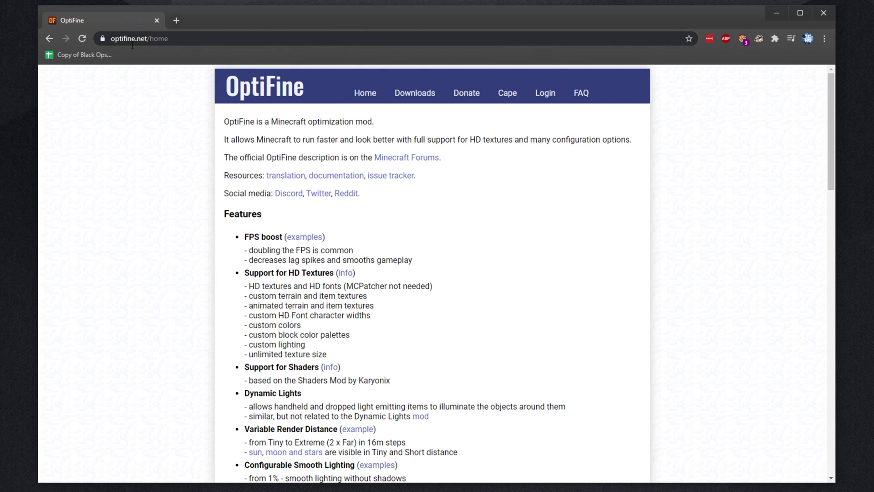
Open OptiFine's downloads page, show all versions and expand the Minecraft 1.15.2 preview versions
left_click(415, 98)
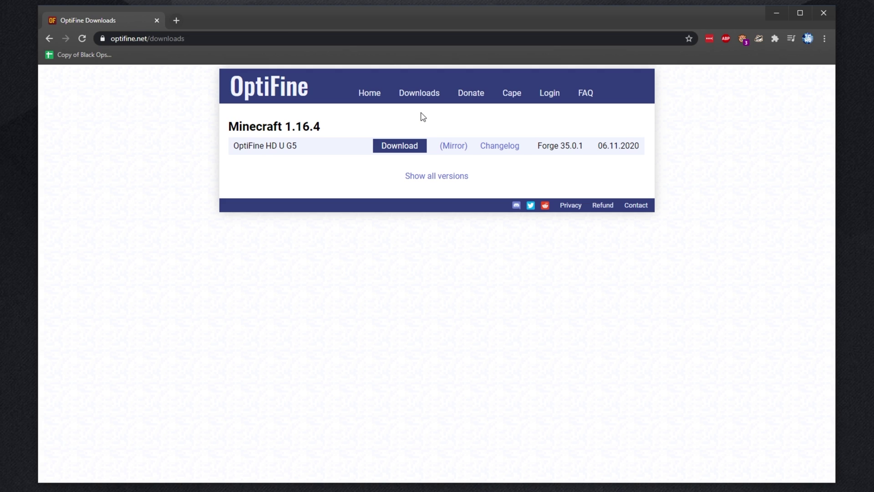
left_click(433, 179)
mouse_move(830, 107)
left_mouse_down()
mouse_move(810, 414)
mouse_move(821, 108)
left_mouse_up()
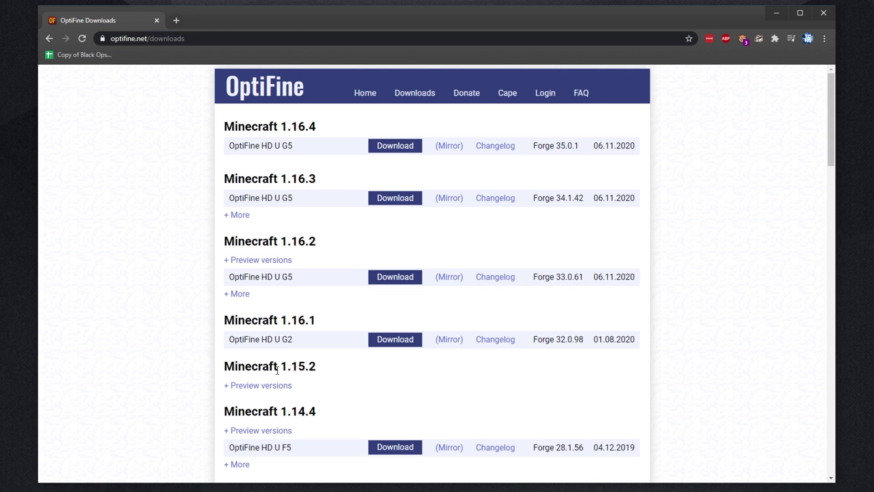
left_click_drag(322, 370, 224, 370)
left_click_drag(307, 388, 223, 386)
left_click_drag(302, 340, 226, 342)
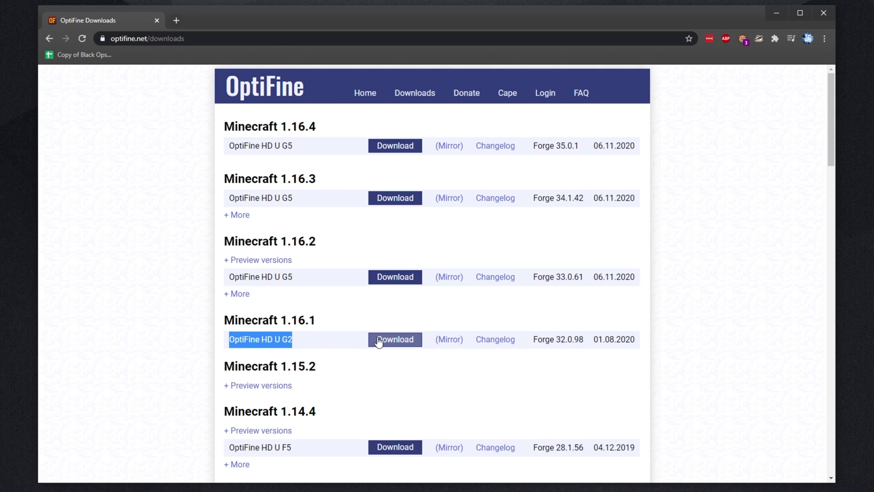
left_click(272, 388)
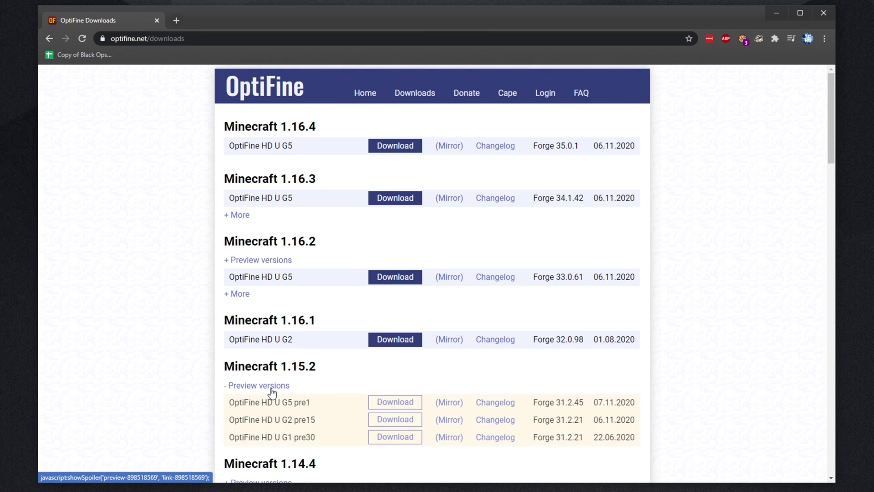
Download the OptiFine HD U G5 pre1 preview released 07.11.2020
scroll(273, 391, "down", 2)
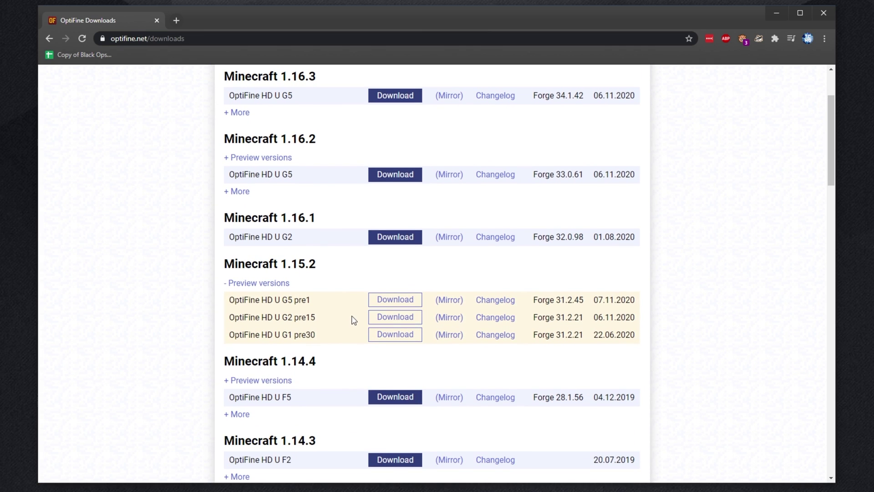
left_click_drag(638, 301, 595, 302)
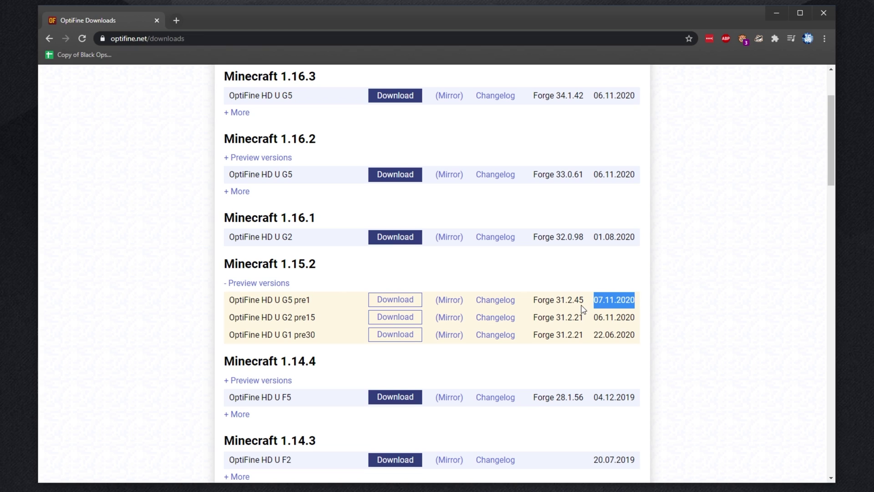
left_click_drag(344, 301, 228, 302)
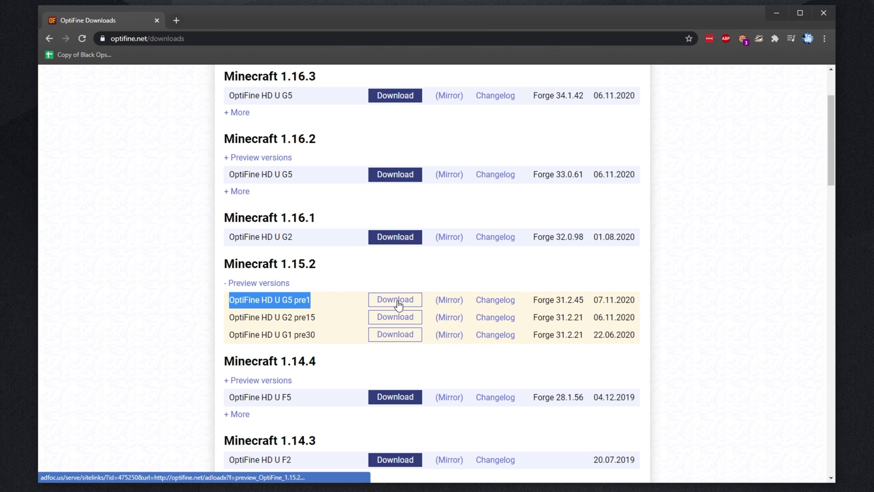
left_click(268, 285)
left_click(268, 286)
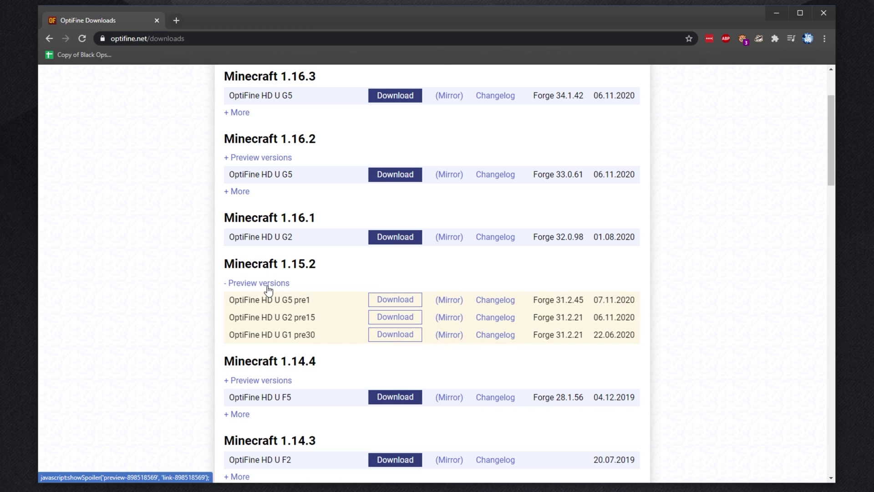
left_click_drag(313, 241, 229, 246)
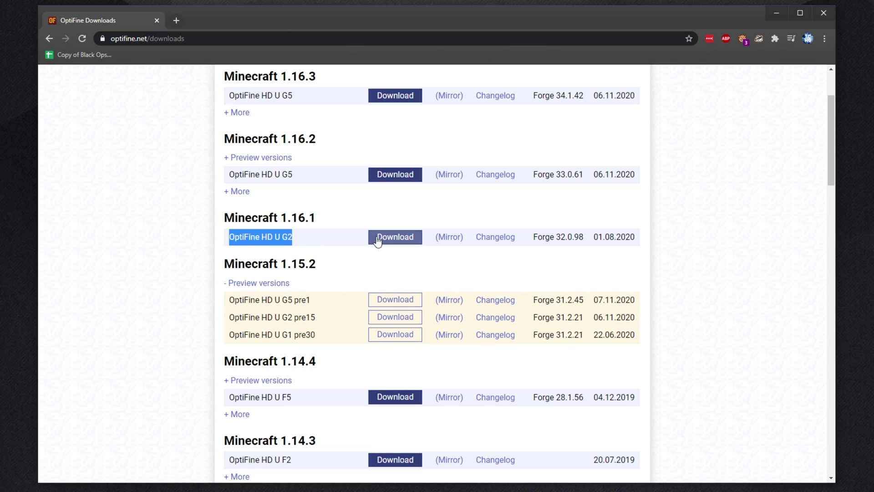
left_click(337, 227)
left_click(338, 230)
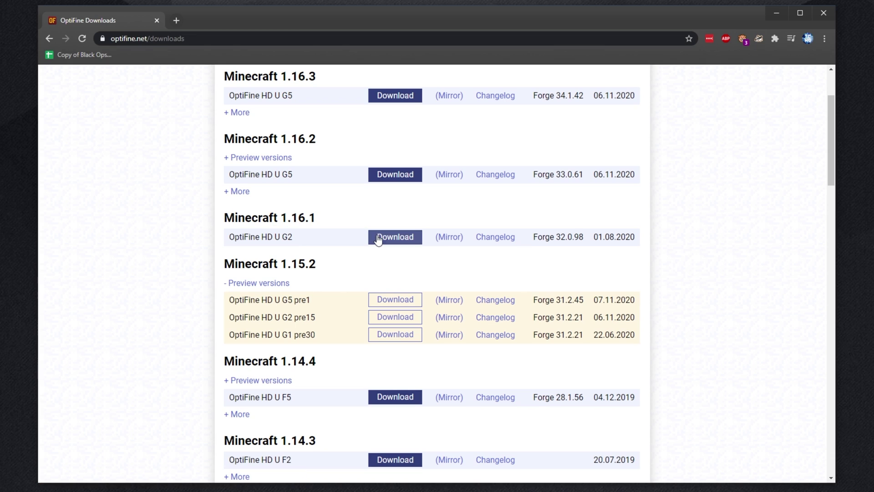
left_click(384, 300)
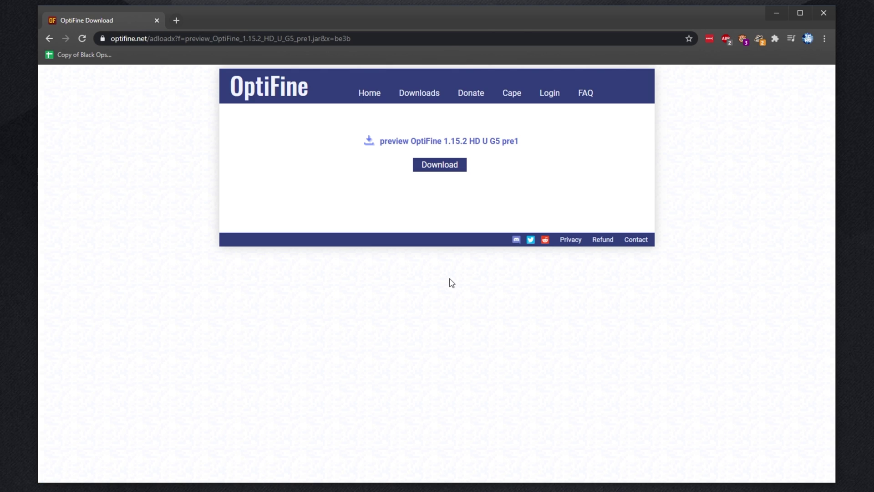
Keep the flagged preview_OptiFine_1.15.2_HD_U_G5_pre1.jar download and show it in the Downloads folder
left_click(458, 169)
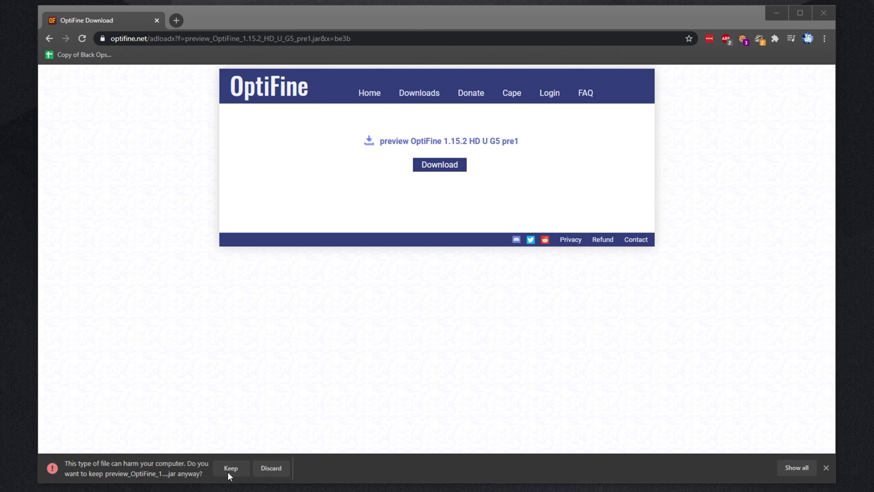
left_click(228, 469)
left_click(147, 384)
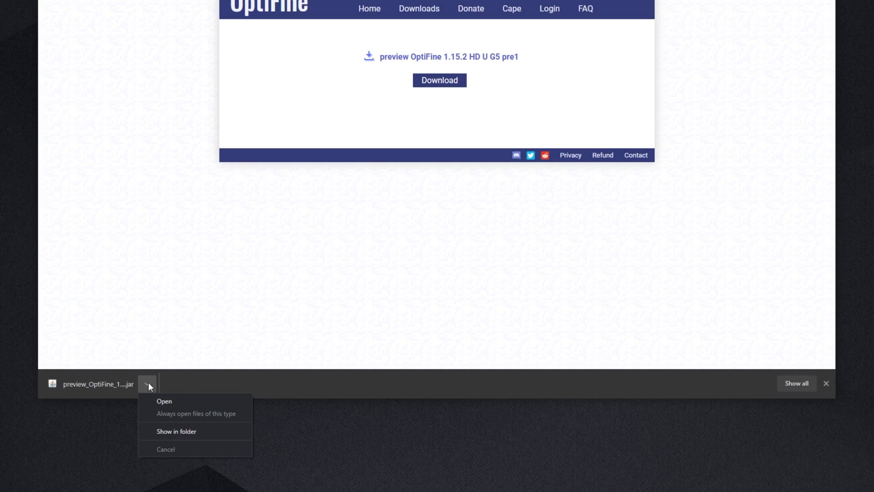
left_click(201, 430)
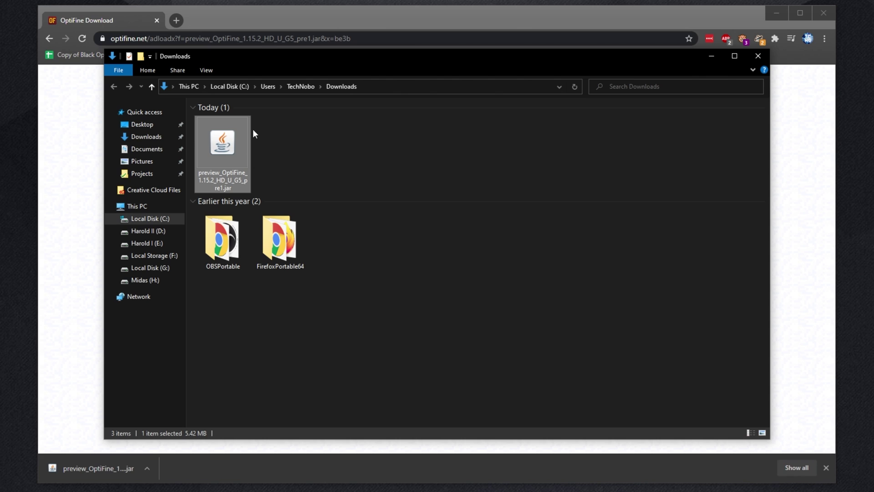
Drag preview_OptiFine_1.15.2_HD_U_G5_pre1.jar from Downloads into Valhelsia 2's mods folder, then close Explorer
left_click(768, 13)
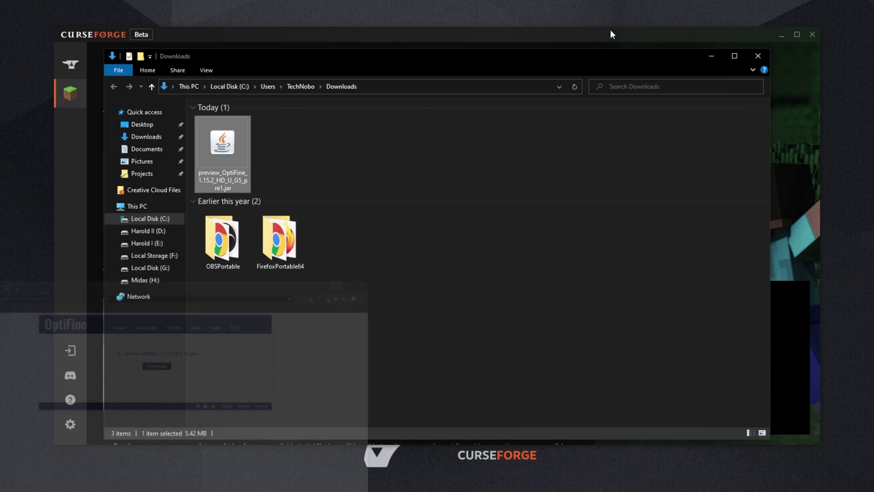
left_click_drag(278, 61, 536, 61)
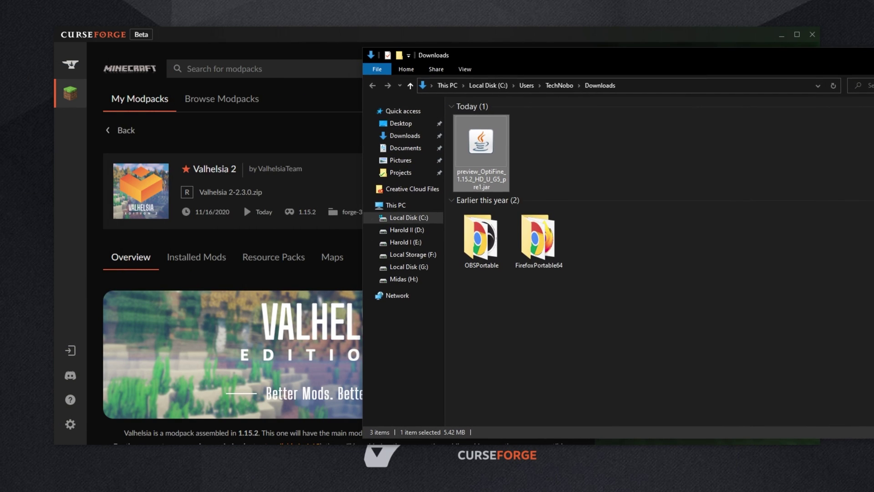
left_click(835, 180)
left_click_drag(481, 143, 314, 182)
left_click(675, 174)
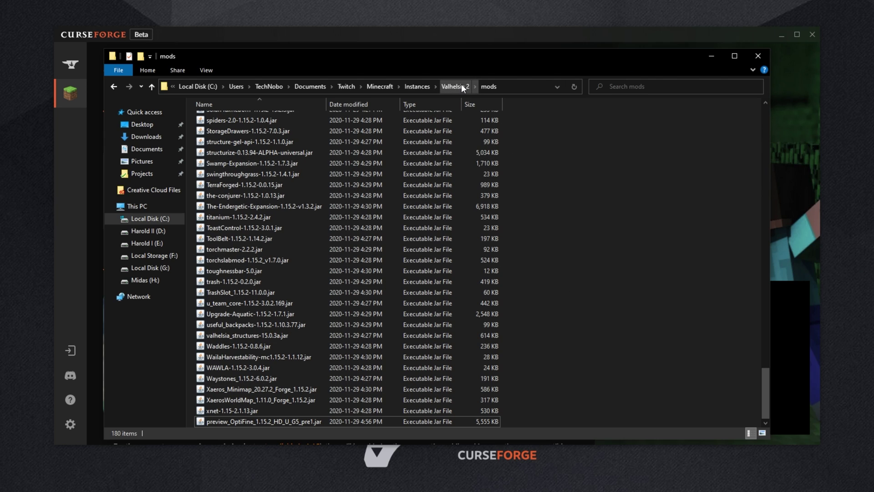
left_click(264, 421)
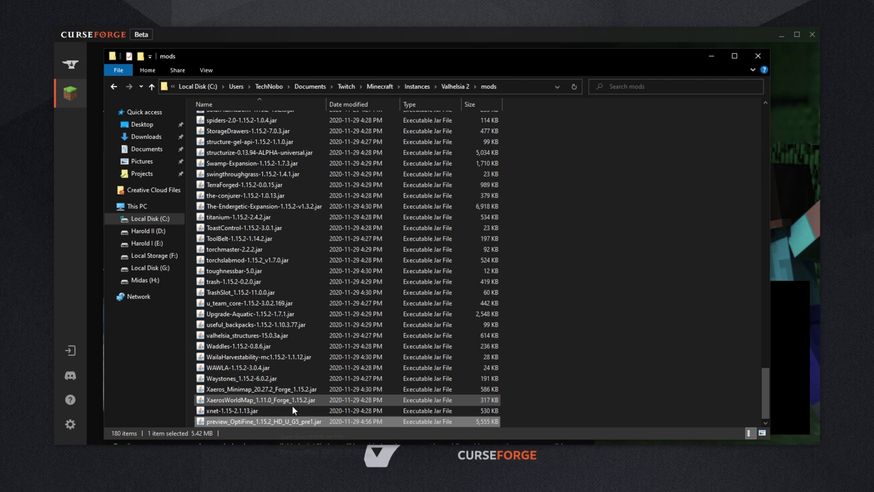
left_click(802, 228)
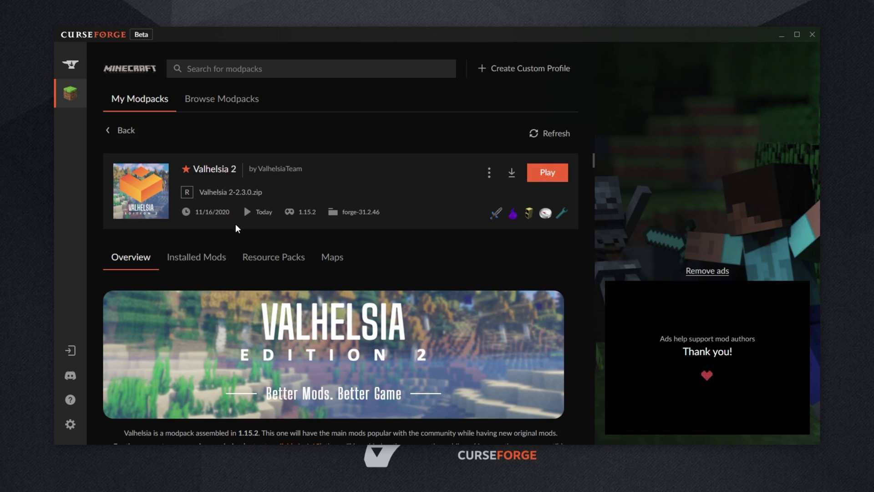
Scroll through Valhelsia 2's Installed Mods list, then press Play on the profile from Overview
left_click(206, 257)
scroll(211, 318, "down", 10)
scroll(211, 318, "down", 15)
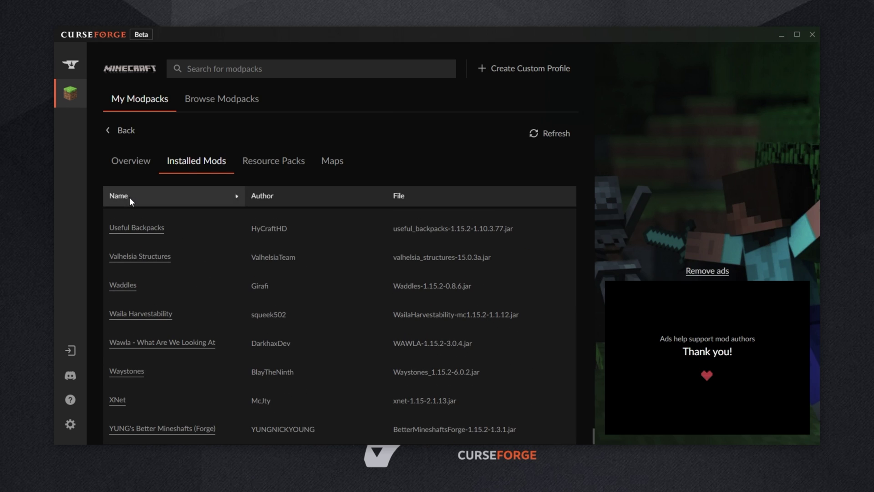
scroll(184, 283, "up", 12)
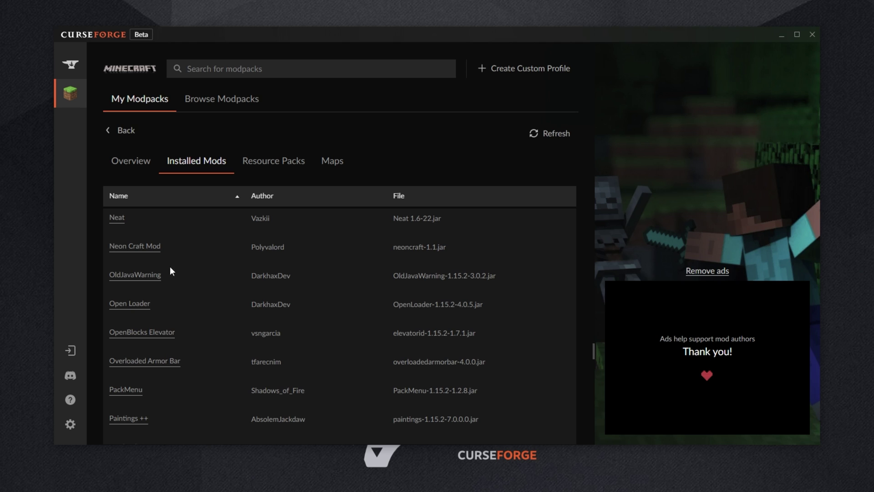
left_click(131, 161)
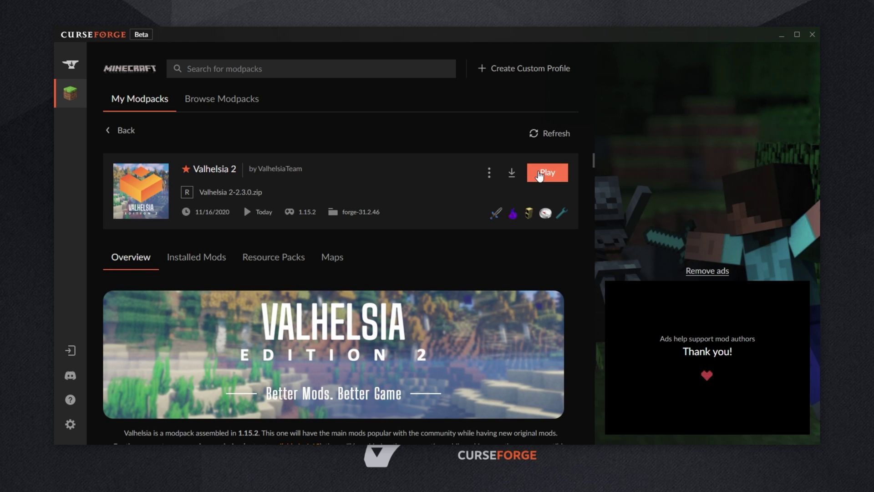
left_click(95, 137)
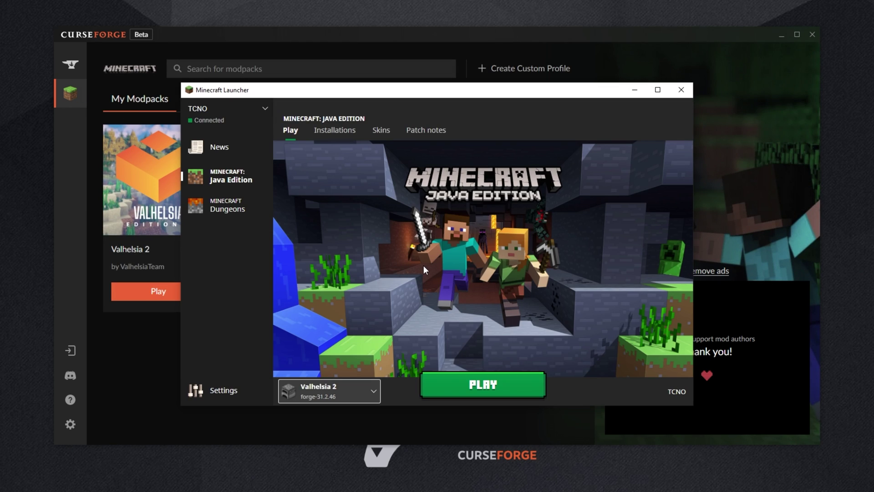
Keep the Valhelsia 2 forge-31.2.46 installation selected and start the game with PLAY
left_click(359, 391)
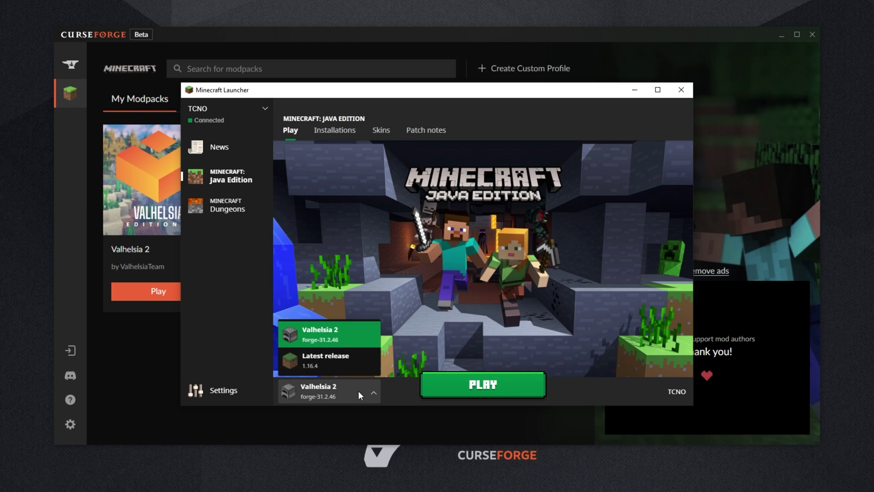
left_click(359, 390)
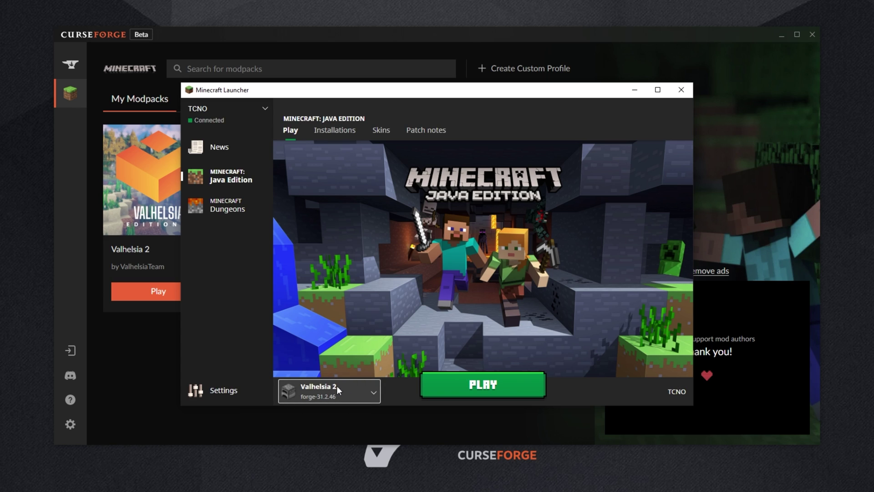
left_click(478, 383)
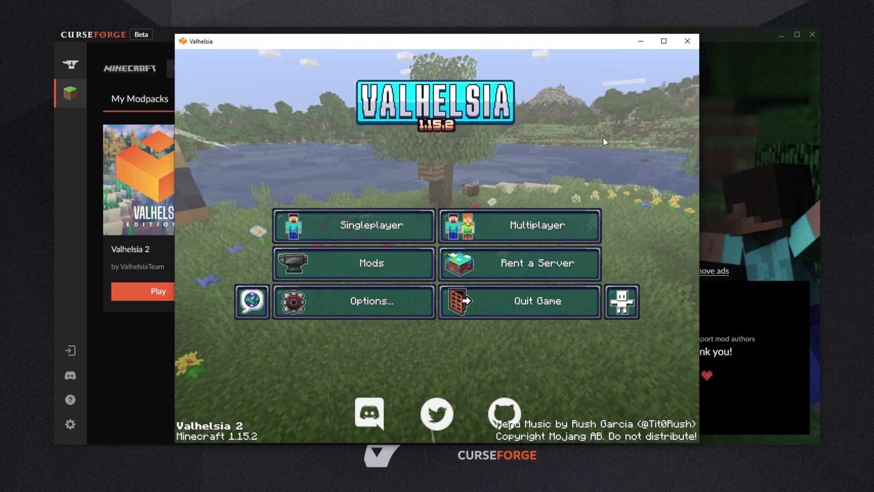
left_click(382, 289)
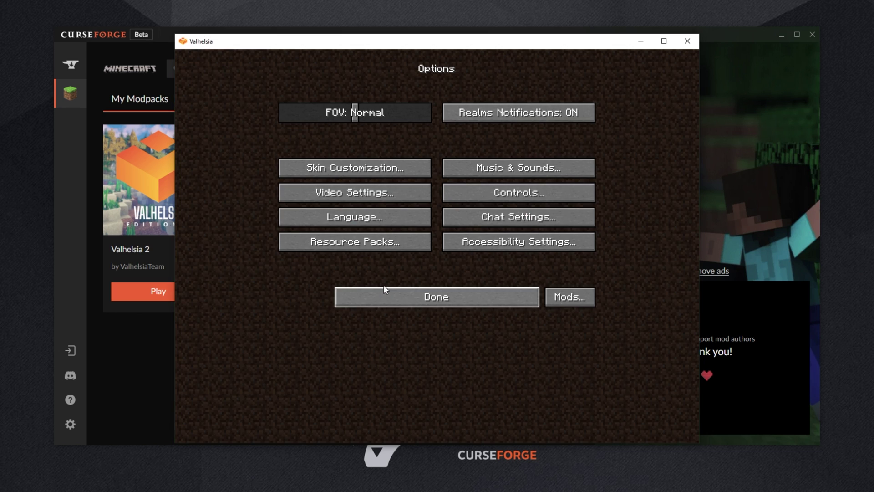
left_click(368, 190)
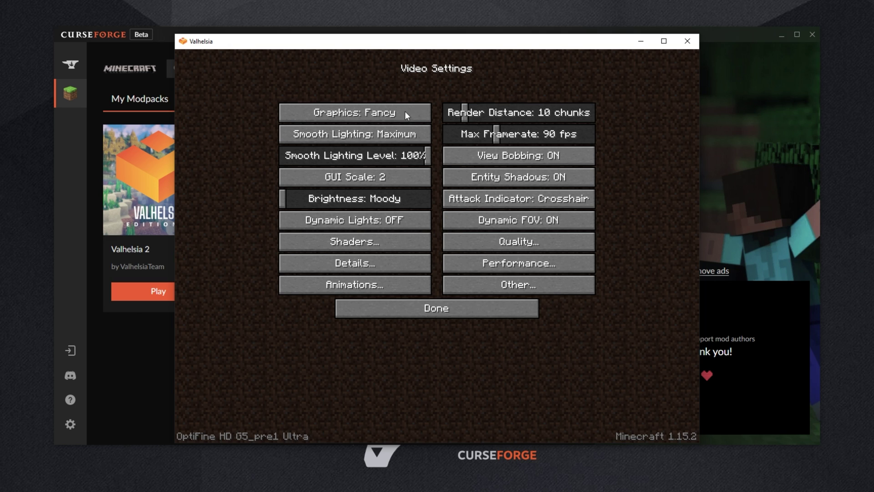
left_click(437, 310)
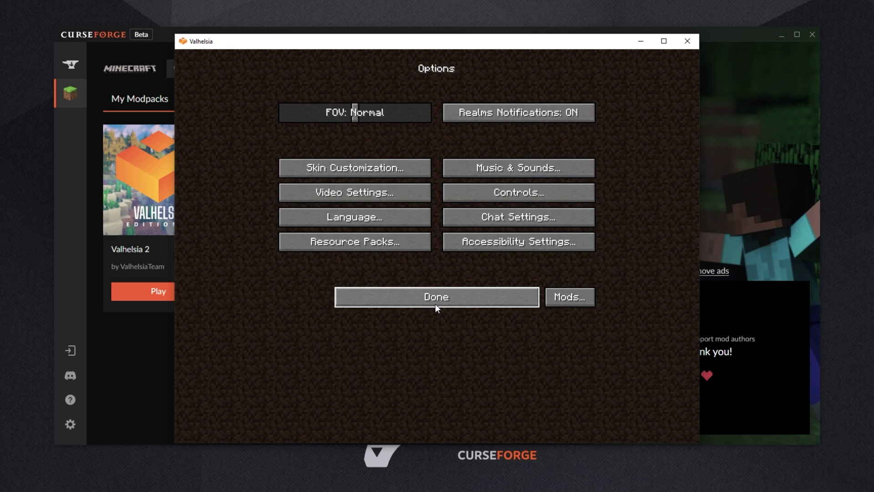
left_click(436, 305)
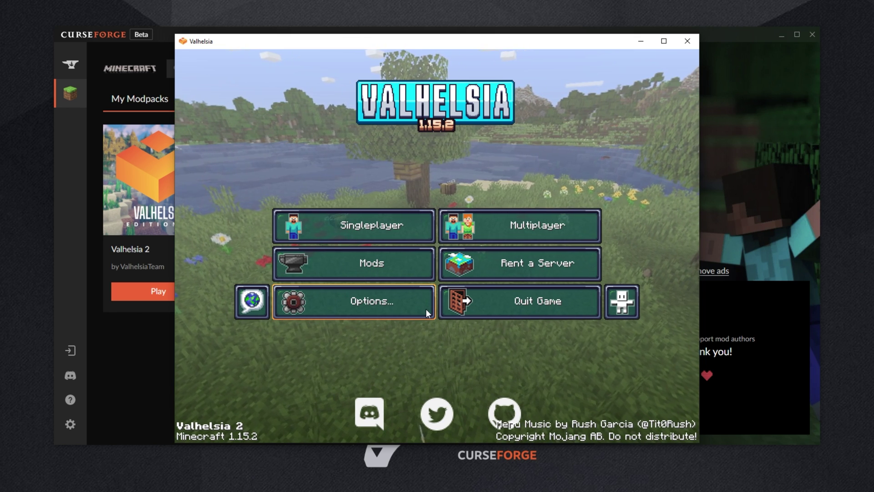